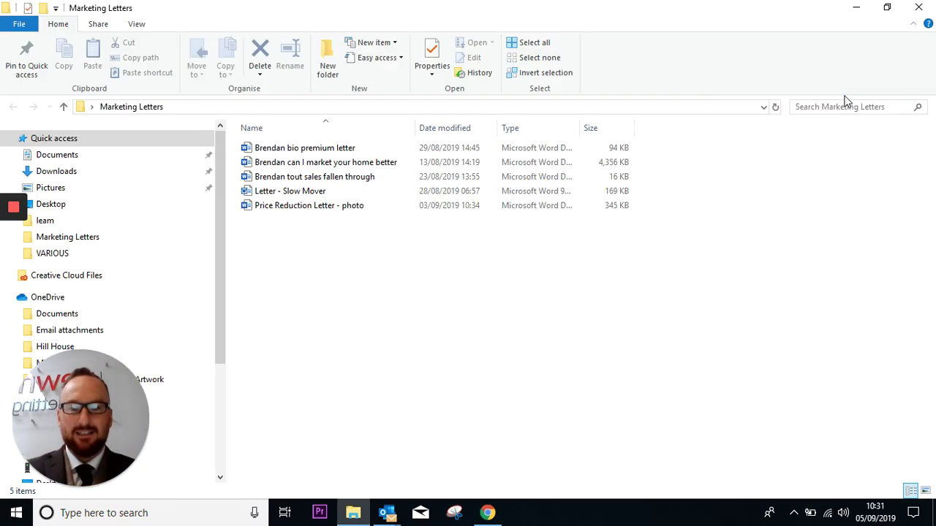
Open the 'Price Reduction Letter - photo' document from the Marketing Letters folder
{"action": "left_click", "coordinate": [315, 211]}
{"action": "left_click_drag", "start_coordinate": [337, 229], "coordinate": [311, 153]}
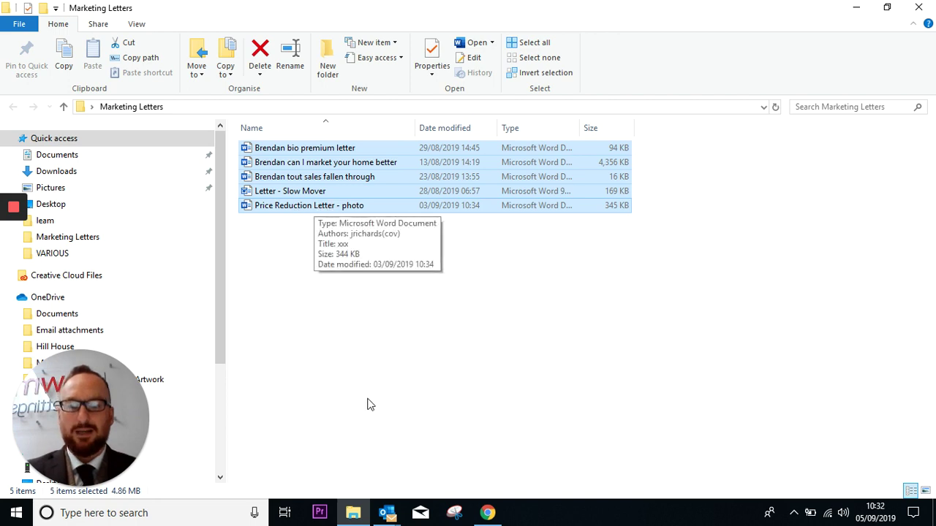
{"action": "double_click", "coordinate": [325, 206]}
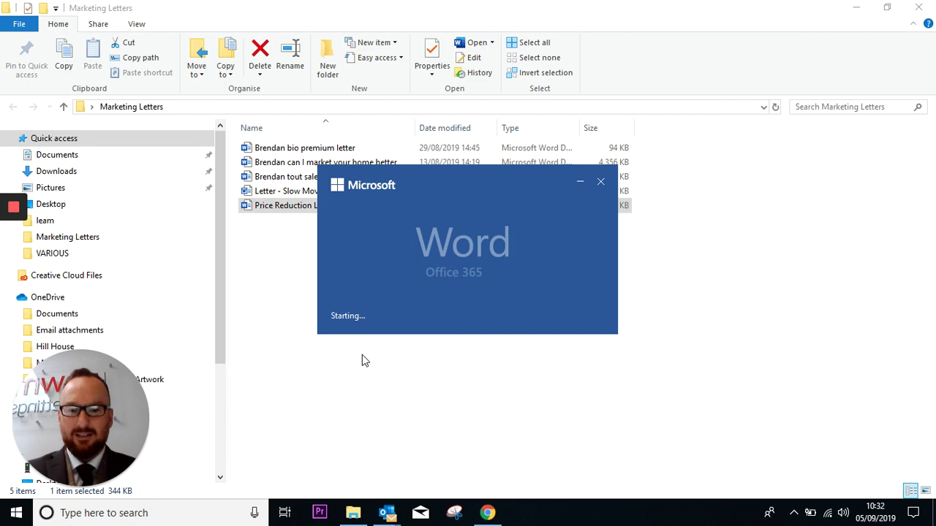
Read the Zoopla MarketView price reductions email, then bring up the Rightmove Leamington Spa listings
{"action": "mouse_move", "coordinate": [393, 509]}
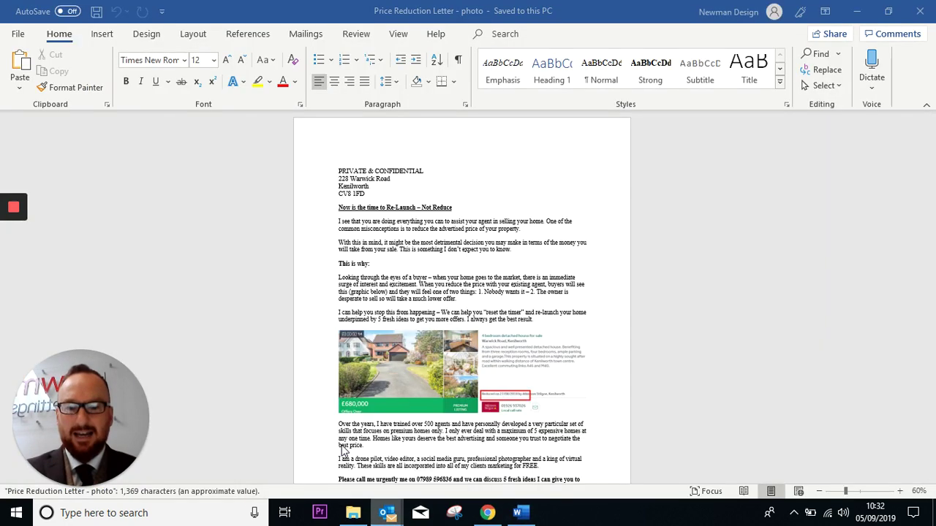
{"action": "left_click", "coordinate": [394, 446]}
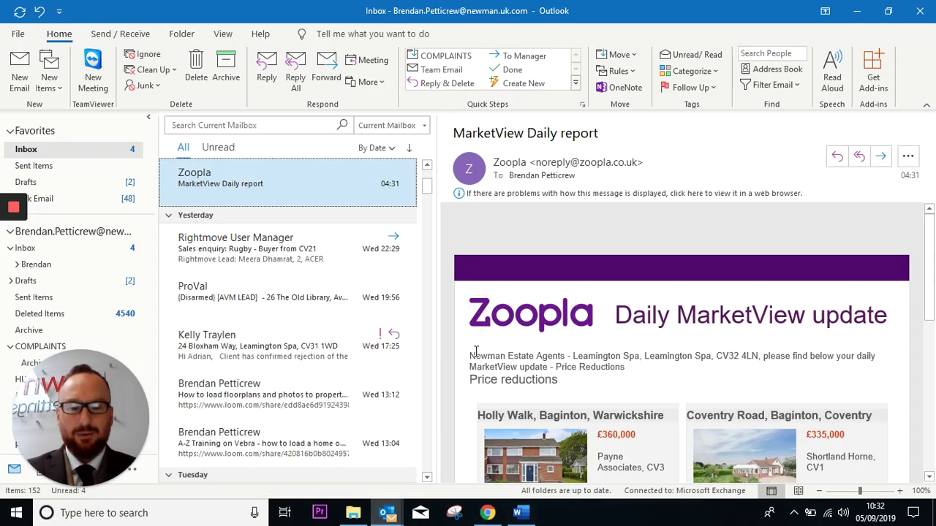
{"action": "scroll", "coordinate": [628, 407], "scroll_direction": "down", "scroll_amount": 5}
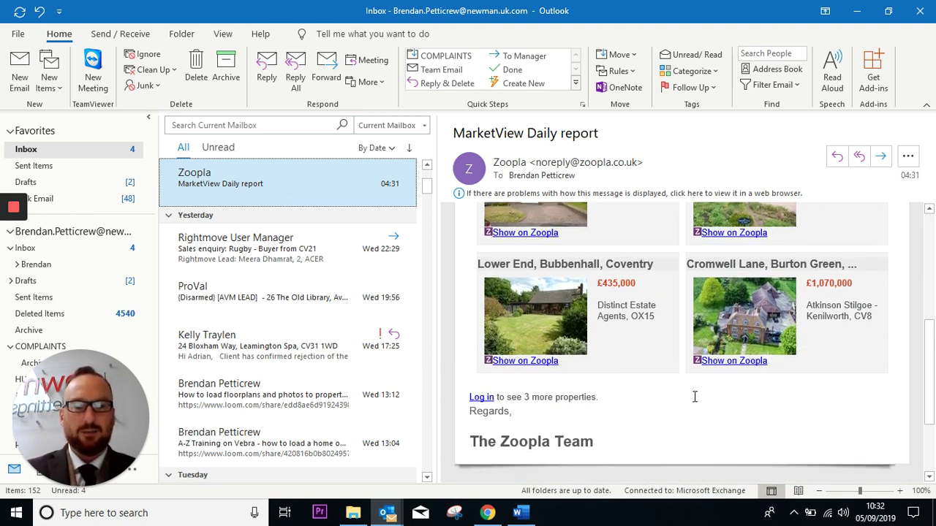
{"action": "scroll", "coordinate": [555, 383], "scroll_direction": "up", "scroll_amount": 5}
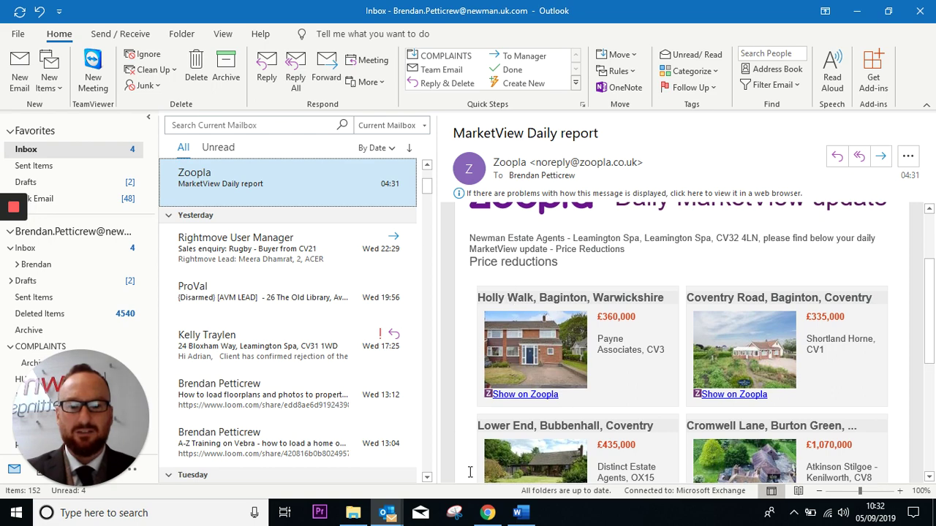
{"action": "left_click", "coordinate": [487, 512]}
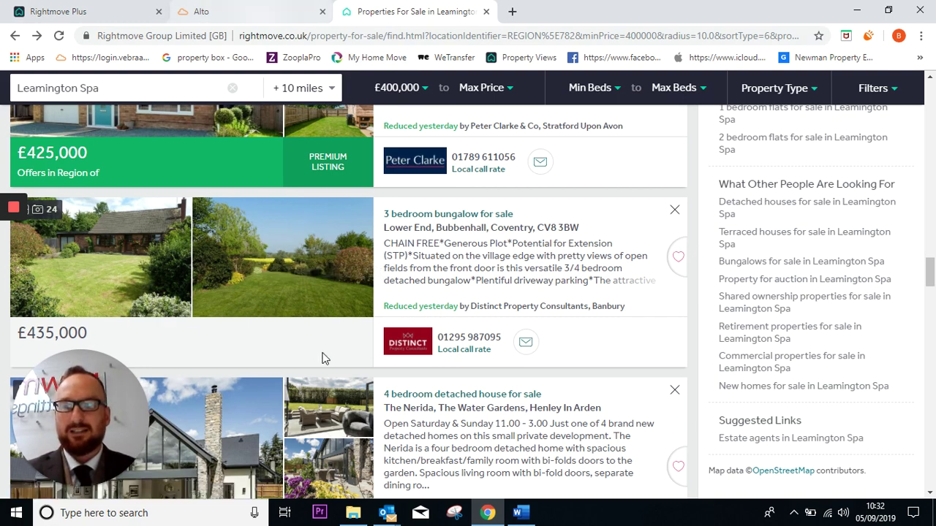
{"action": "mouse_move", "coordinate": [387, 511]}
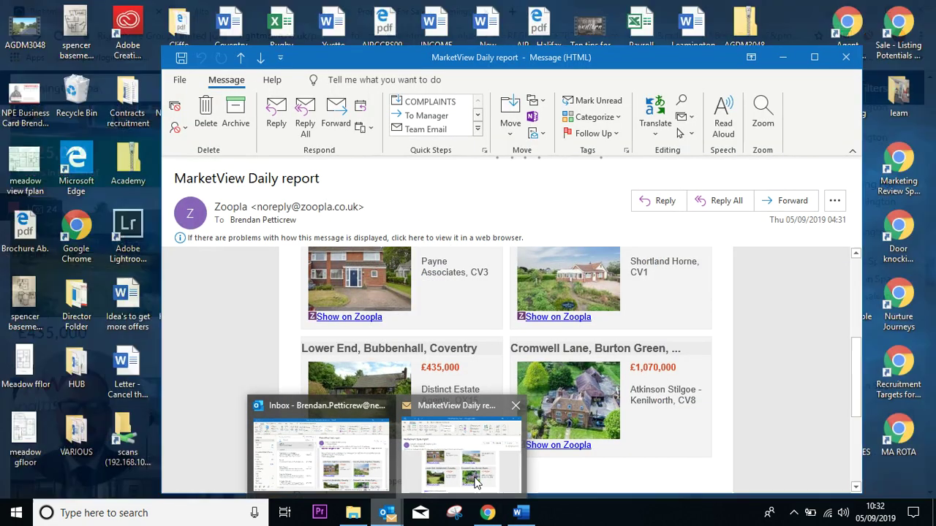
{"action": "left_click", "coordinate": [476, 481]}
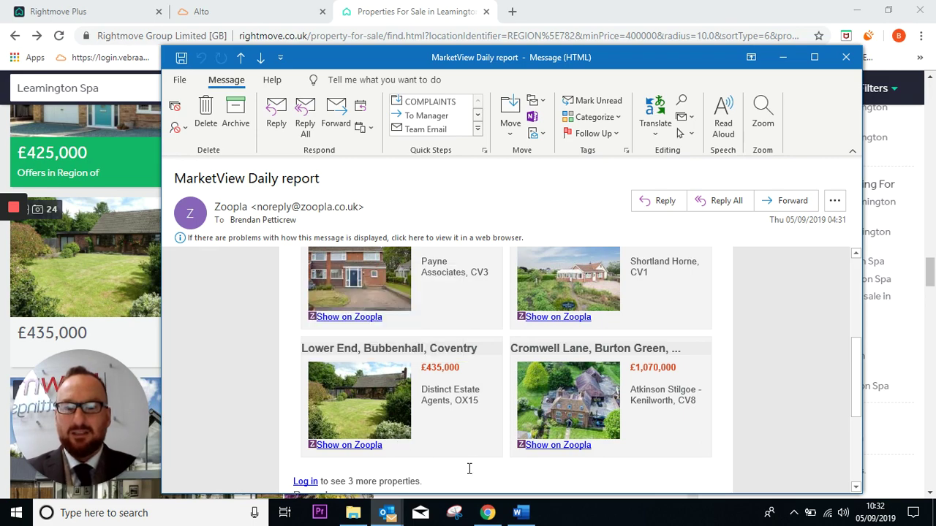
{"action": "left_click", "coordinate": [265, 13]}
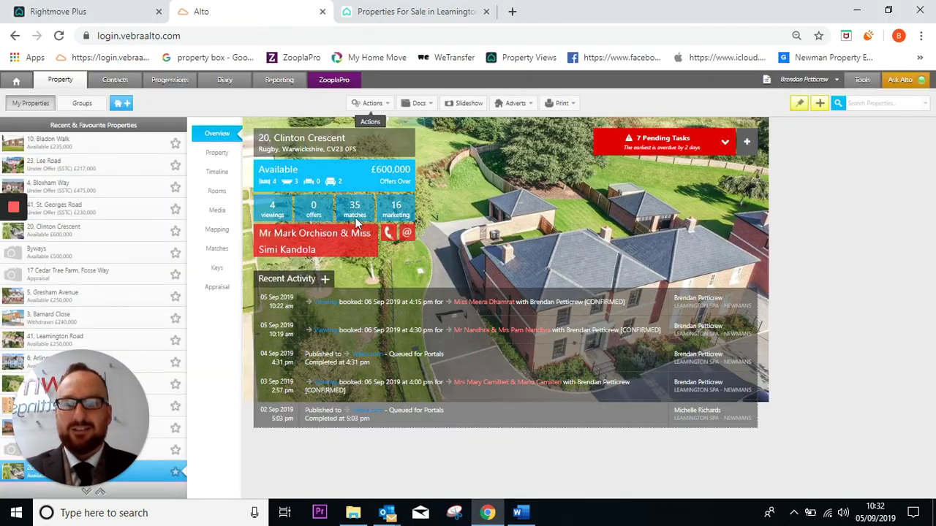
{"action": "left_click", "coordinate": [387, 13]}
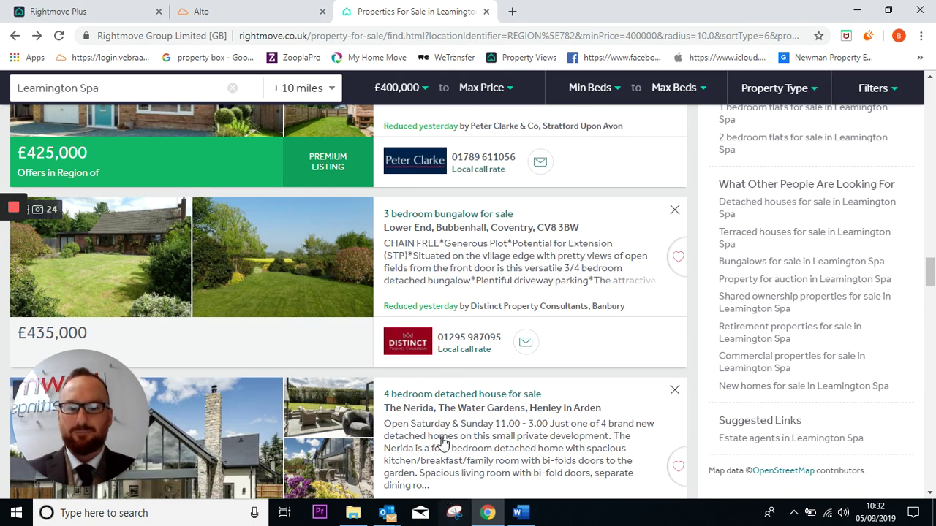
Read the letter down to its £680,000 Kenilworth listing graphic and bold closing call-to-action
{"action": "left_click", "coordinate": [520, 516]}
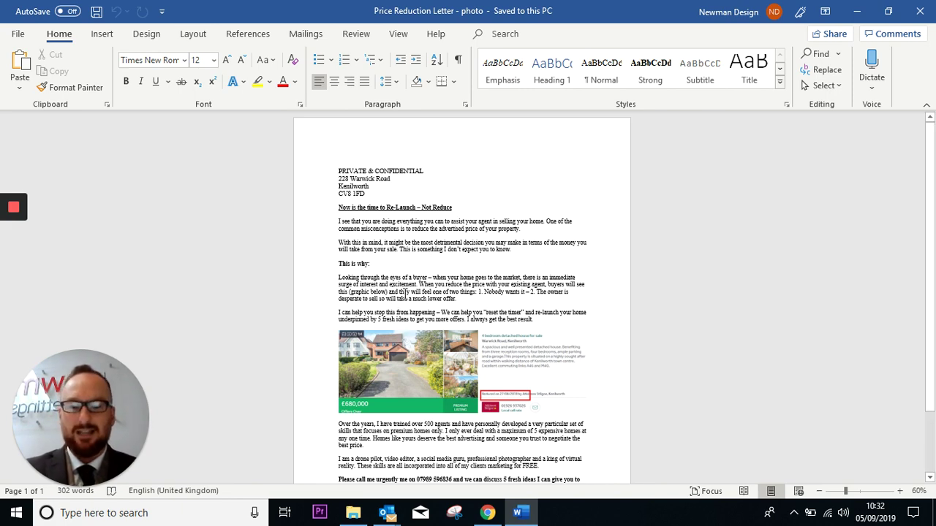
{"action": "scroll", "coordinate": [404, 294], "scroll_direction": "up", "scroll_amount": 5}
{"action": "scroll", "coordinate": [405, 294], "scroll_direction": "down", "scroll_amount": 2}
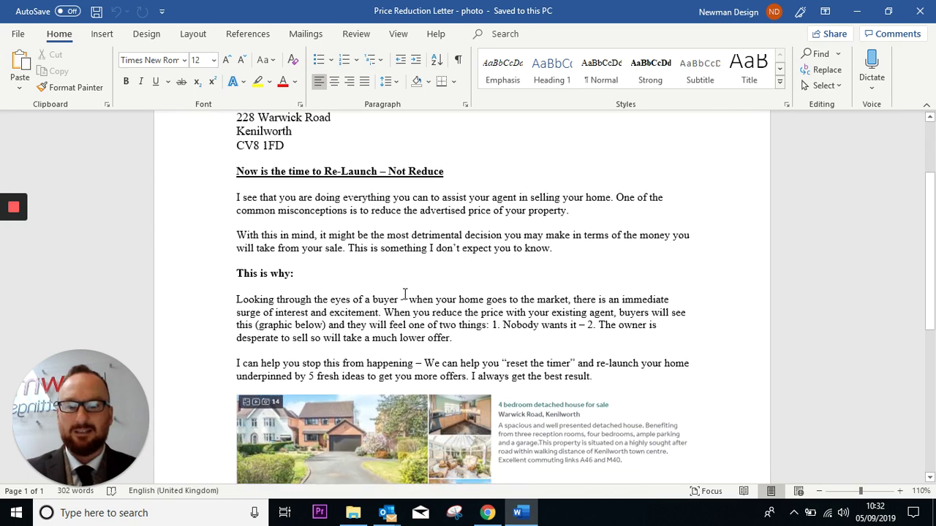
{"action": "scroll", "coordinate": [404, 294], "scroll_direction": "down", "scroll_amount": 3}
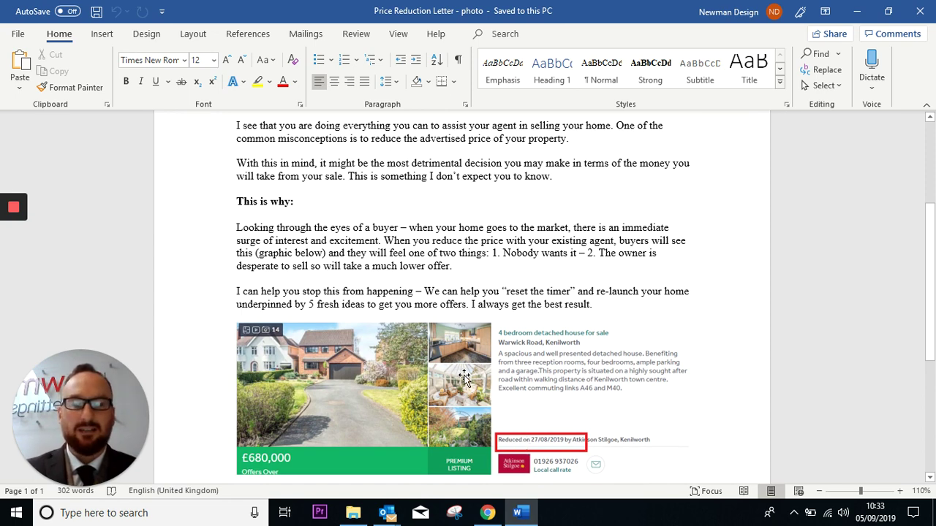
{"action": "scroll", "coordinate": [464, 376], "scroll_direction": "down", "scroll_amount": 2}
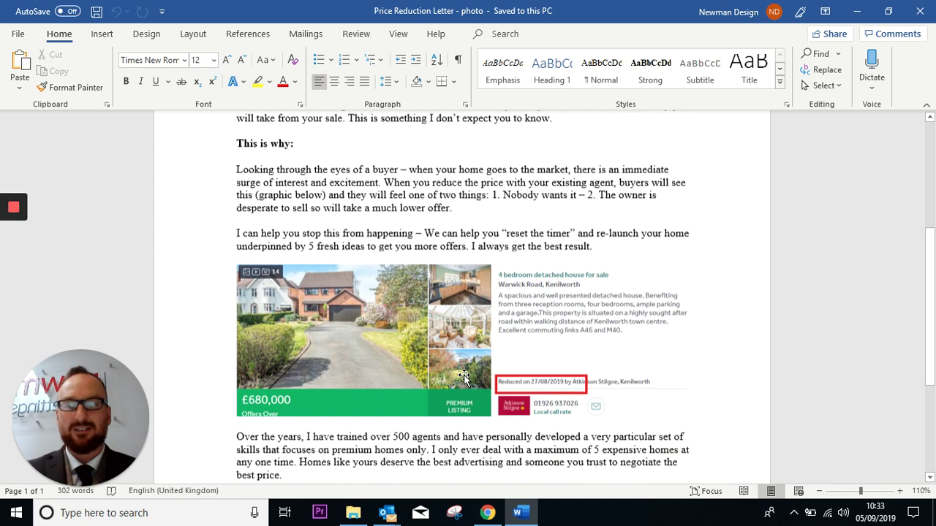
{"action": "scroll", "coordinate": [423, 442], "scroll_direction": "down", "scroll_amount": 1}
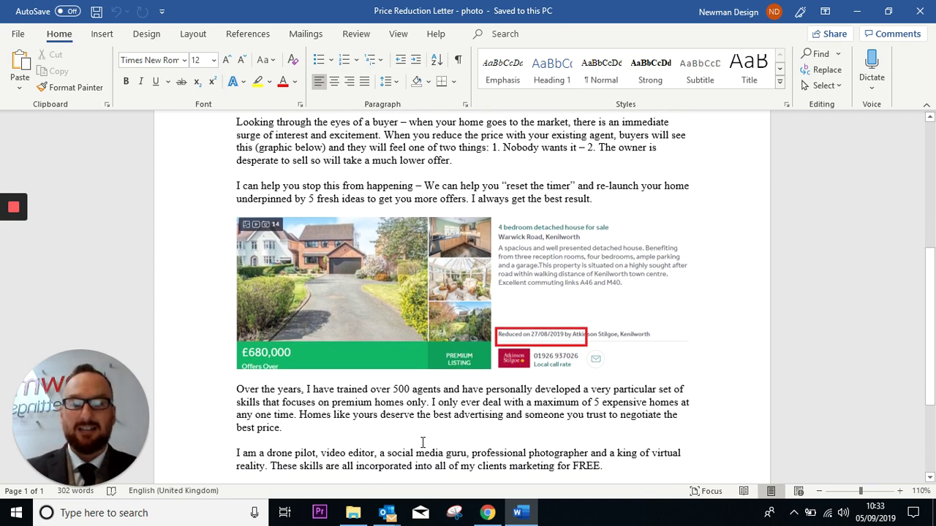
{"action": "scroll", "coordinate": [422, 407], "scroll_direction": "down", "scroll_amount": 2}
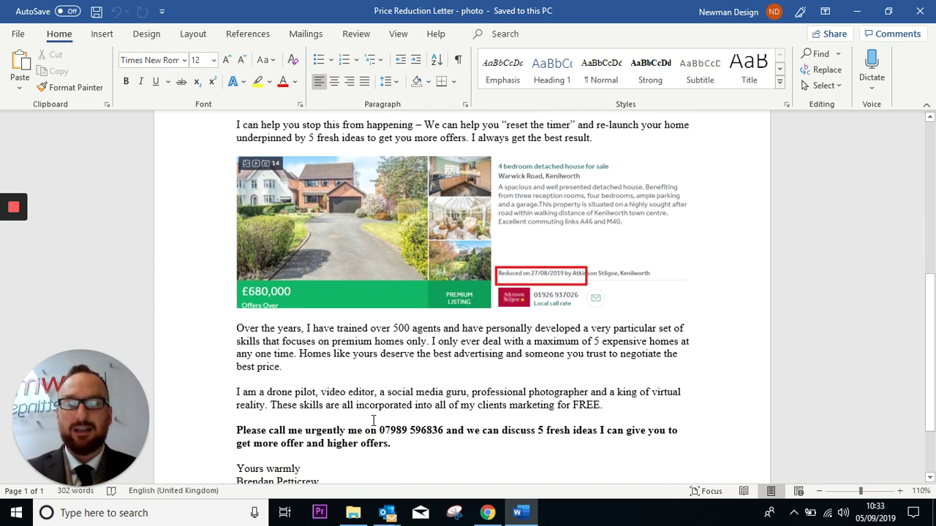
Snip the £435,000 Lower End, Bubbenhall bungalow listing from Rightmove and copy the capture
{"action": "left_click", "coordinate": [486, 512]}
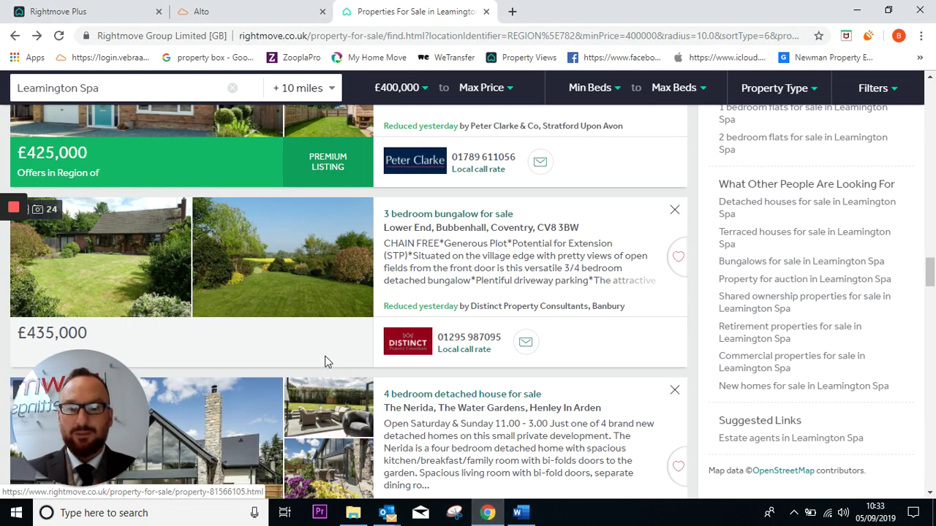
{"action": "left_click", "coordinate": [454, 514]}
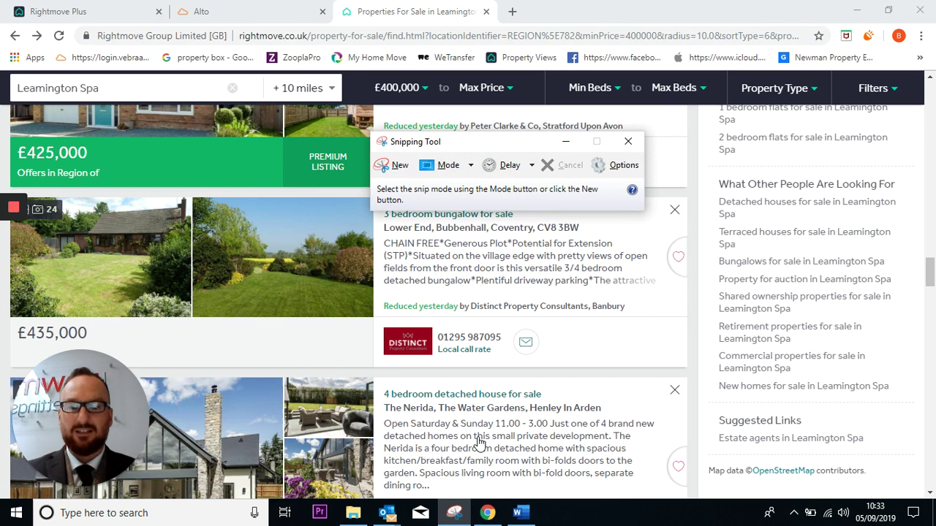
{"action": "left_click", "coordinate": [391, 167]}
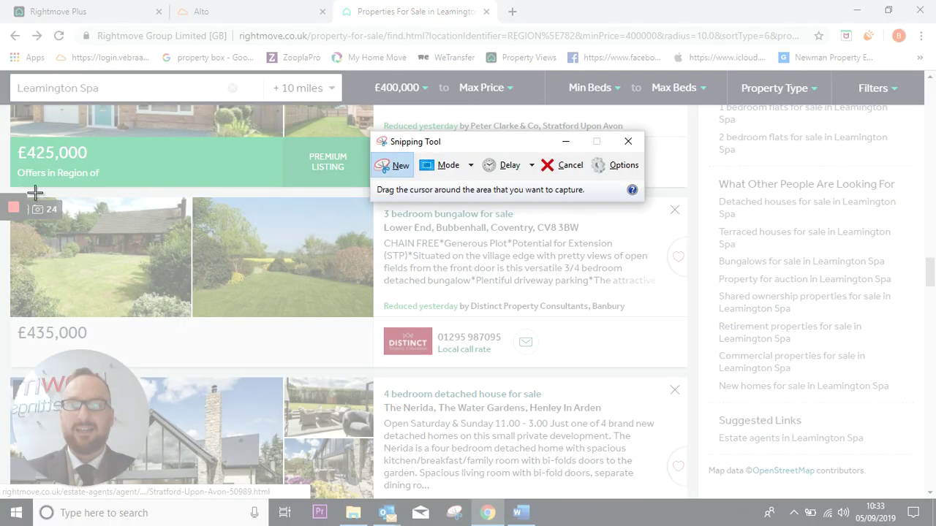
{"action": "left_click_drag", "start_coordinate": [12, 192], "coordinate": [689, 342]}
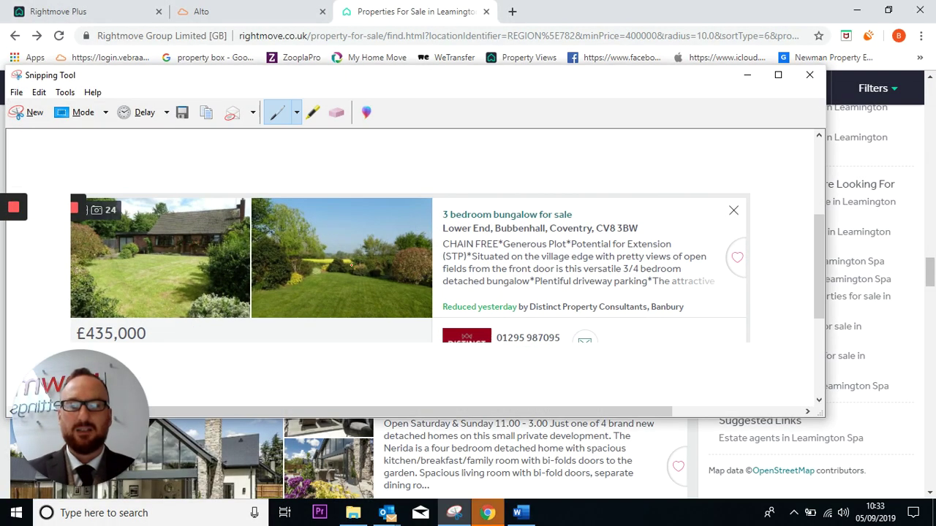
{"action": "right_click", "coordinate": [361, 263]}
{"action": "left_click", "coordinate": [389, 289]}
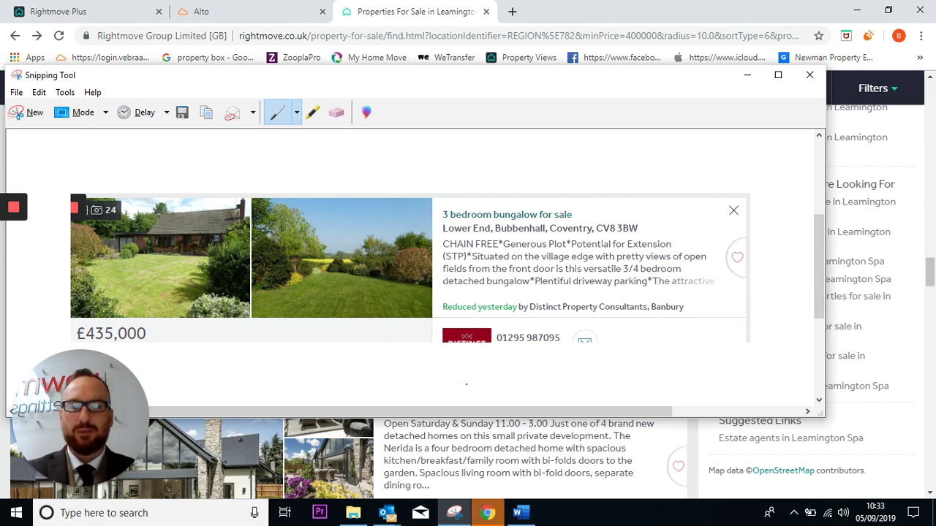
{"action": "left_click", "coordinate": [487, 513]}
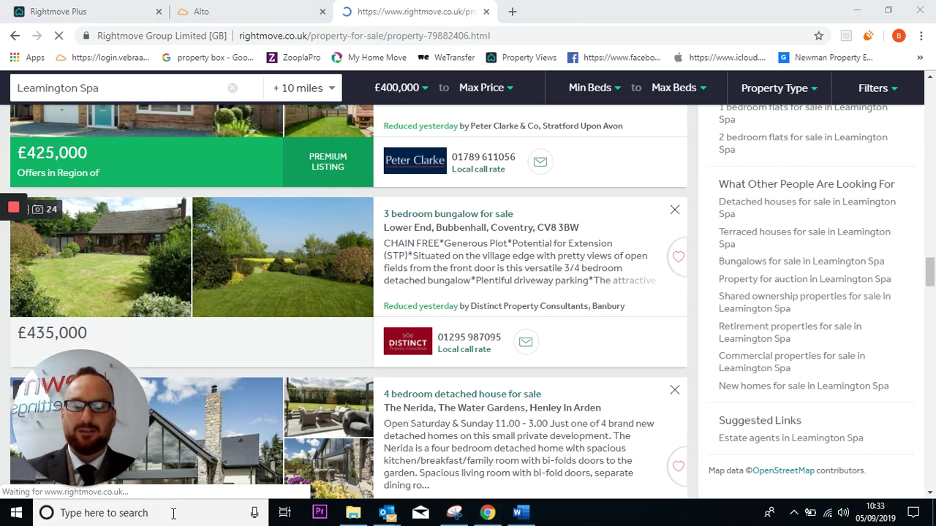
Open Paint and paste the bungalow listing screenshot onto the canvas
{"action": "left_click", "coordinate": [173, 512]}
{"action": "type", "text": "paint"}
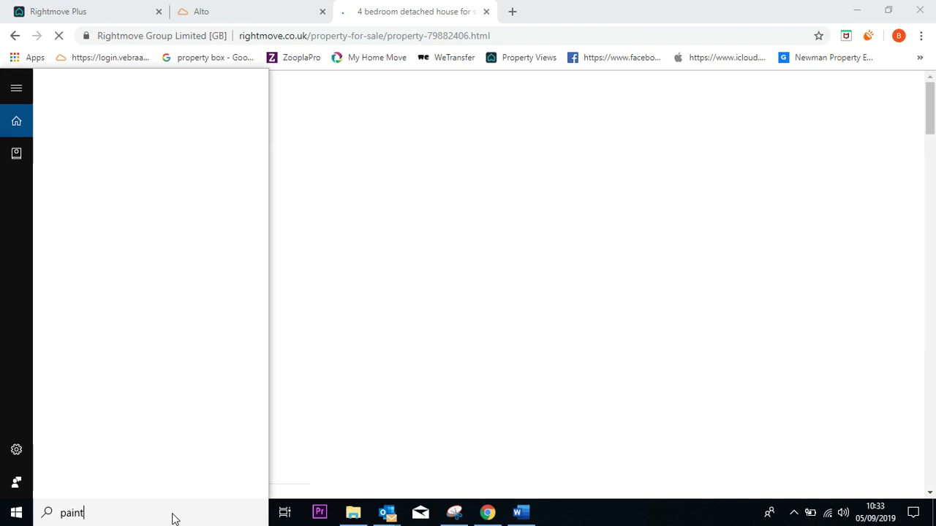
{"action": "key", "text": "Return"}
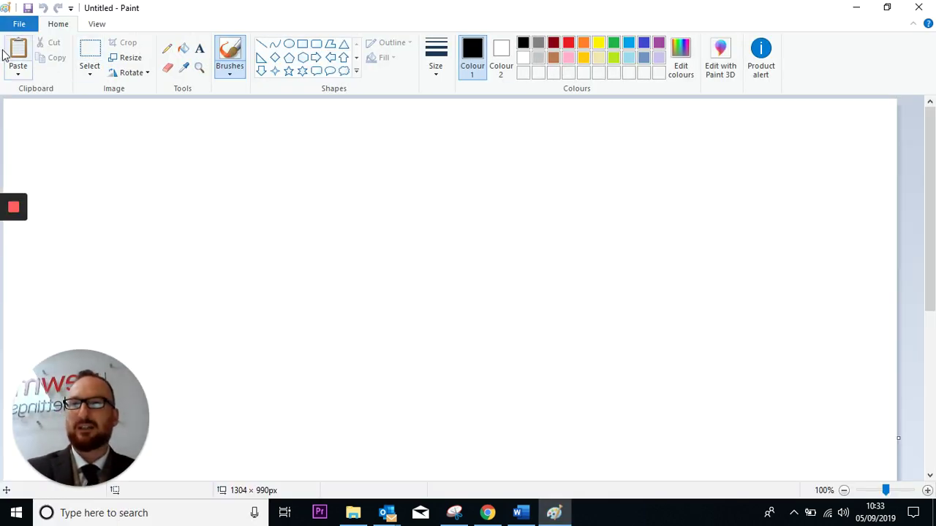
{"action": "key", "text": "ctrl+v"}
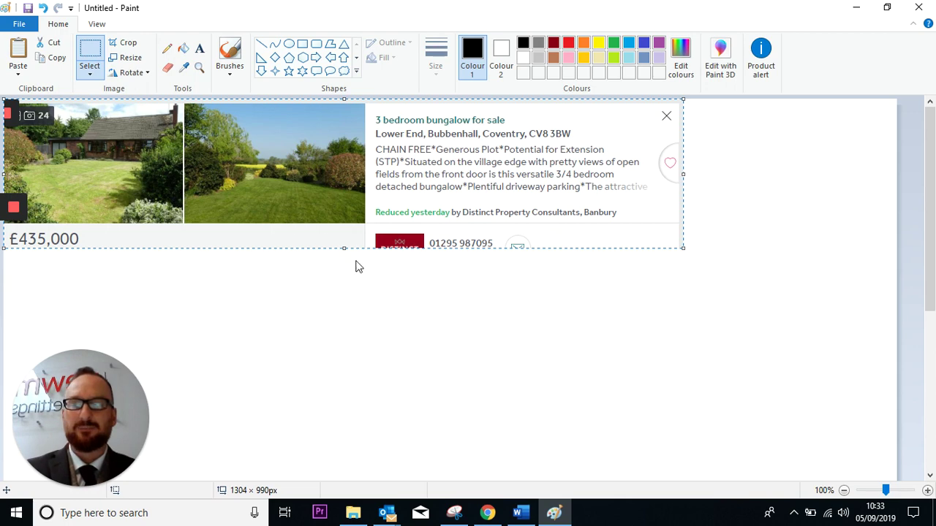
Draw a red rectangle around 'Reduced yesterday' and copy the whole marked-up image
{"action": "left_click", "coordinate": [302, 44]}
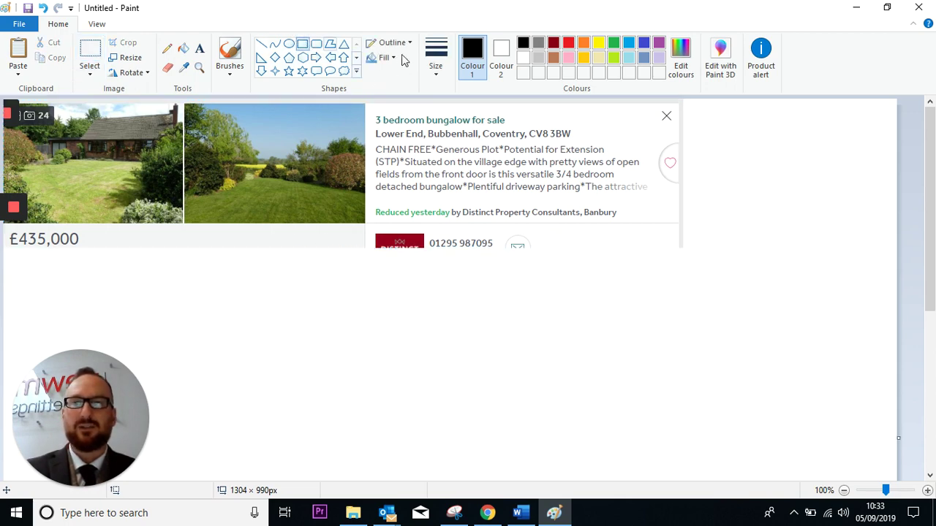
{"action": "left_click", "coordinate": [568, 43]}
{"action": "left_click_drag", "start_coordinate": [372, 199], "coordinate": [501, 245]}
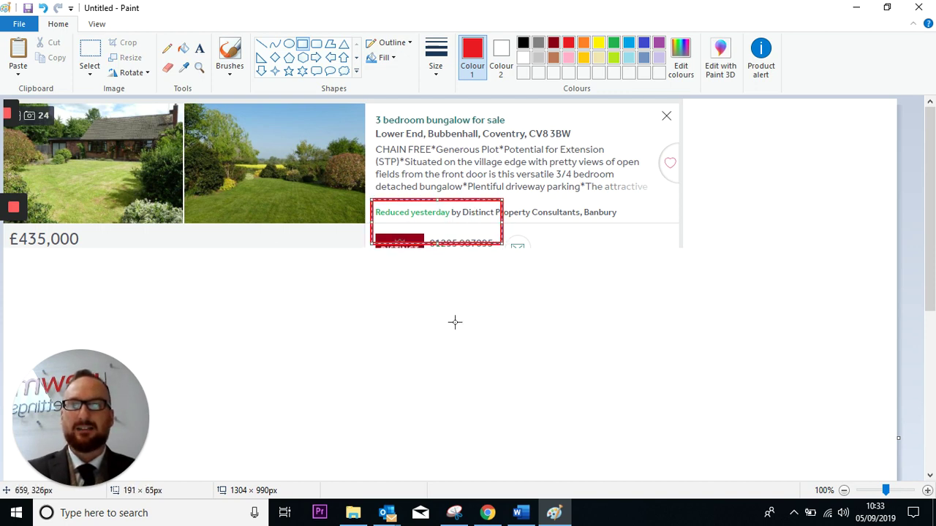
{"action": "left_click", "coordinate": [89, 53]}
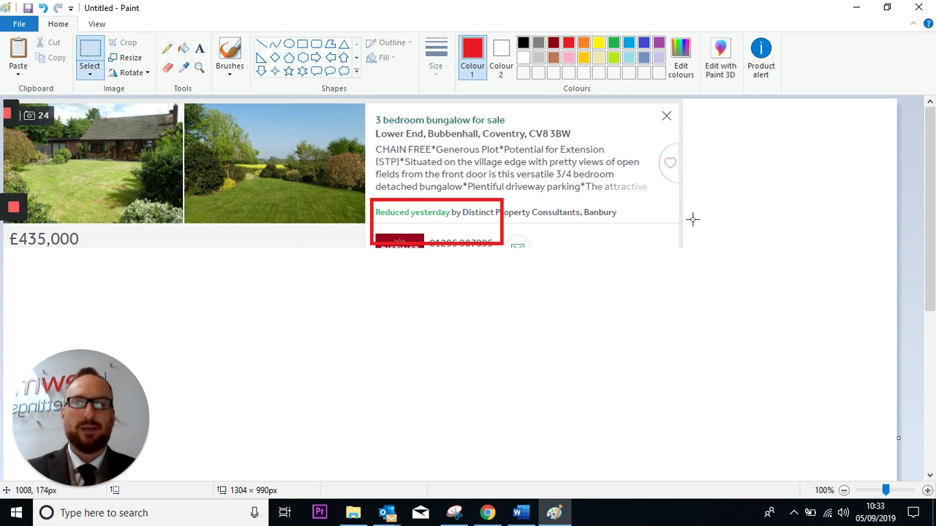
{"action": "left_click_drag", "start_coordinate": [682, 248], "coordinate": [3, 105]}
{"action": "right_click", "coordinate": [229, 172]}
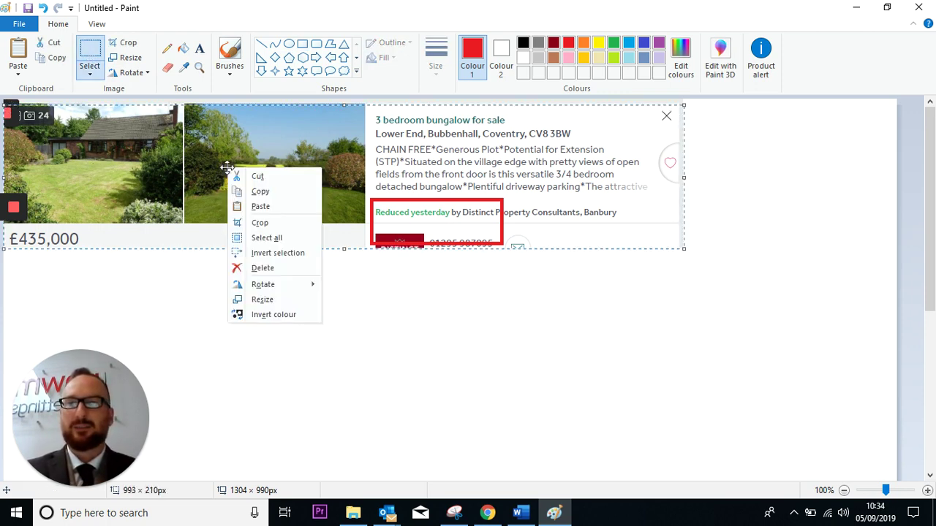
{"action": "left_click", "coordinate": [262, 192]}
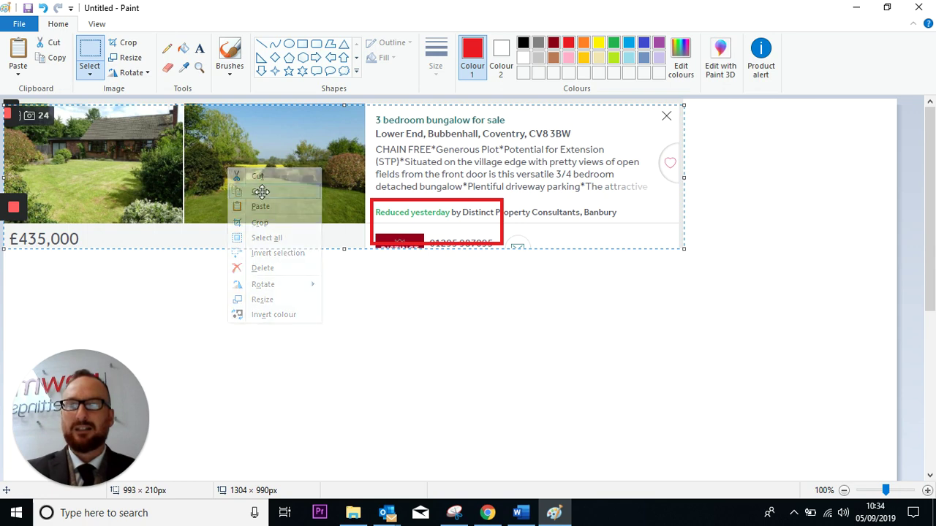
{"action": "left_click", "coordinate": [554, 504]}
Swap the old £680,000 listing picture for the red-boxed £435,000 bungalow screenshot
{"action": "left_click", "coordinate": [352, 242]}
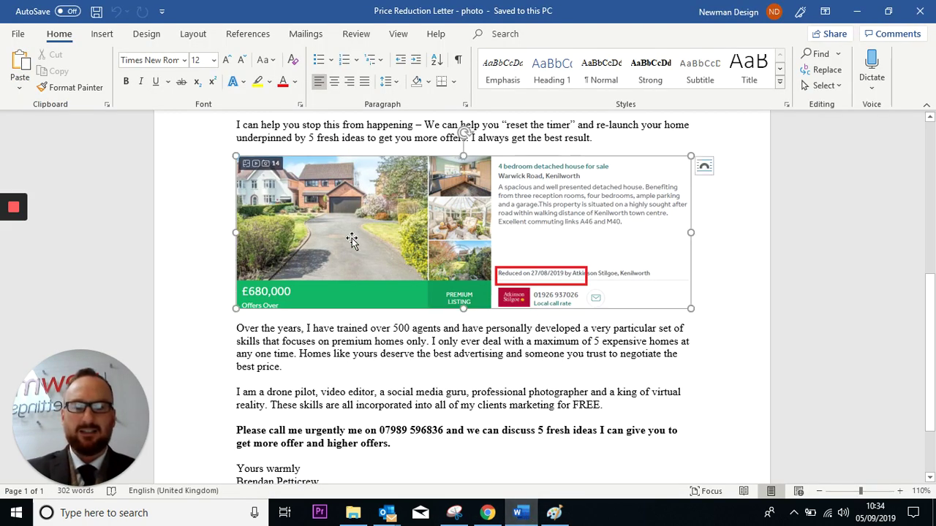
{"action": "key", "text": "Delete"}
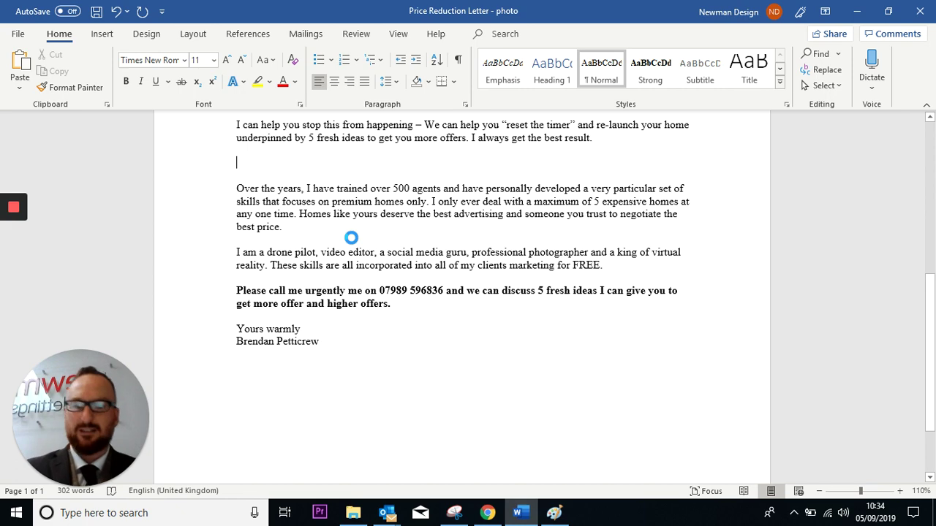
{"action": "key", "text": "ctrl+v"}
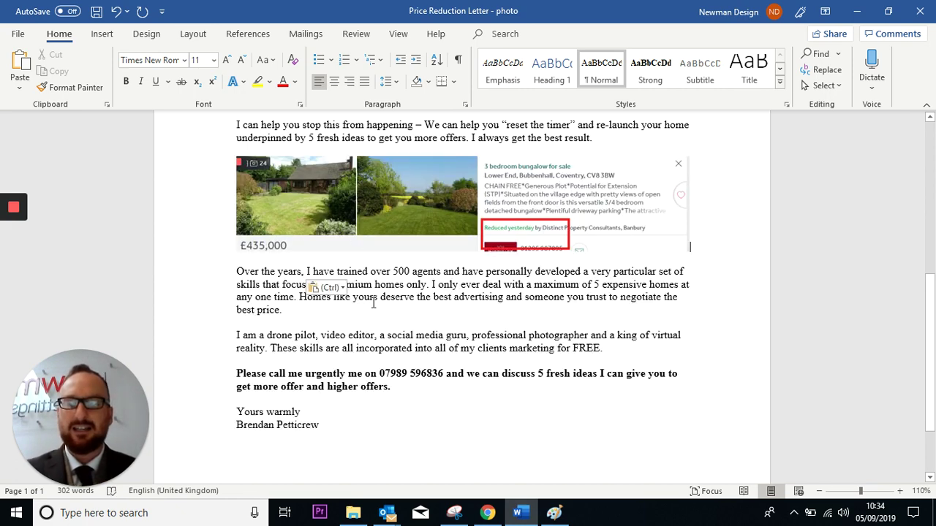
{"action": "scroll", "coordinate": [372, 302], "scroll_direction": "up", "scroll_amount": 2}
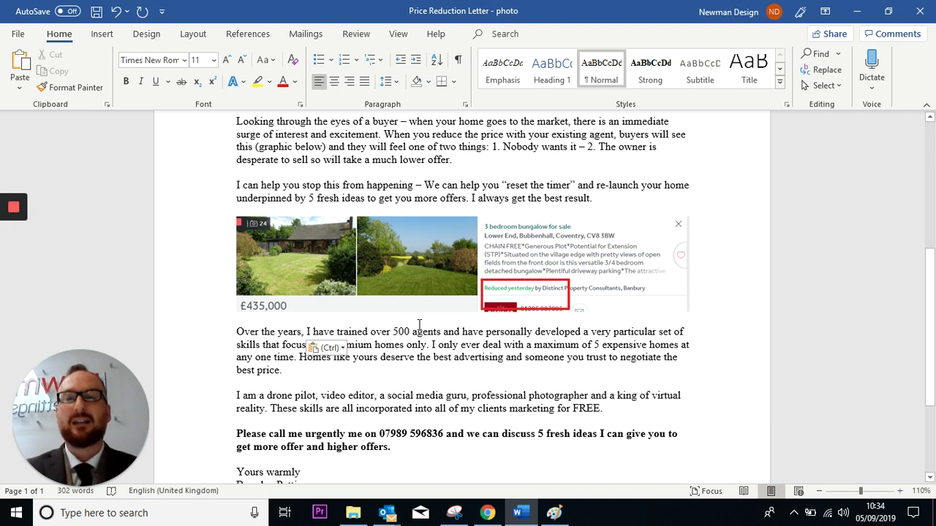
{"action": "scroll", "coordinate": [355, 375], "scroll_direction": "up", "scroll_amount": 5}
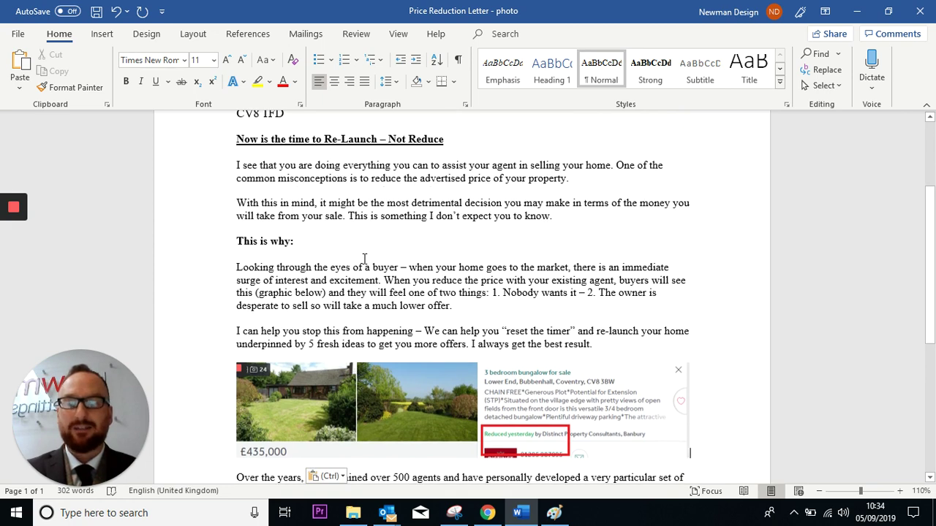
{"action": "scroll", "coordinate": [363, 258], "scroll_direction": "down", "scroll_amount": 5}
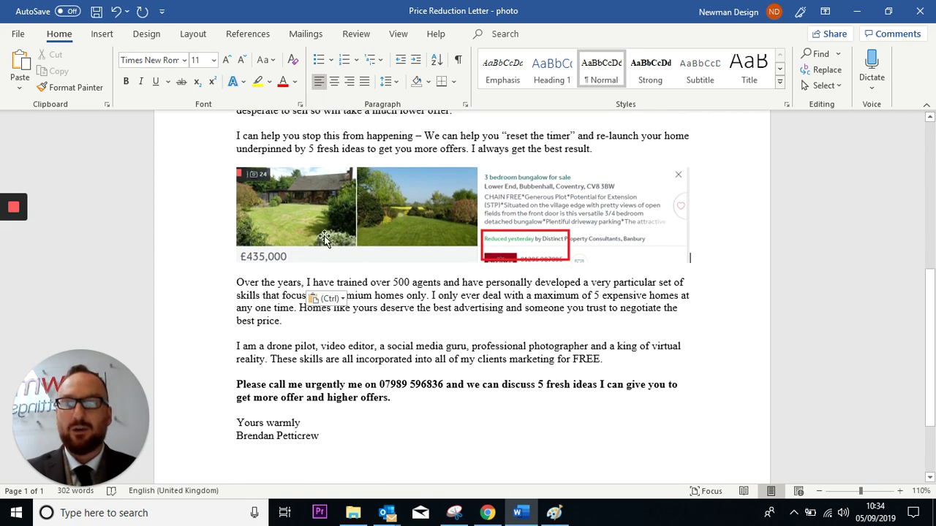
Select TOSHIBA e-STUDIO3555C as the printer in Print settings, then return to the letter
{"action": "left_click", "coordinate": [17, 34]}
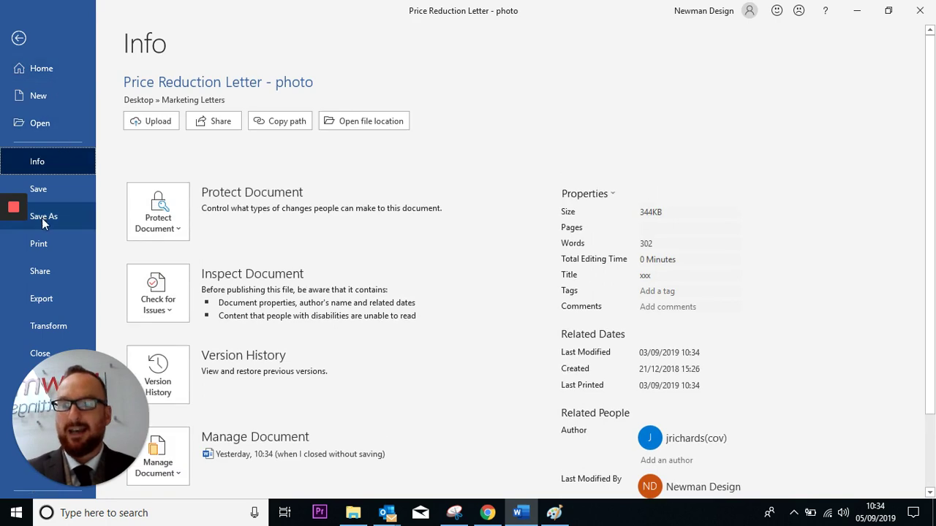
{"action": "left_click", "coordinate": [44, 247]}
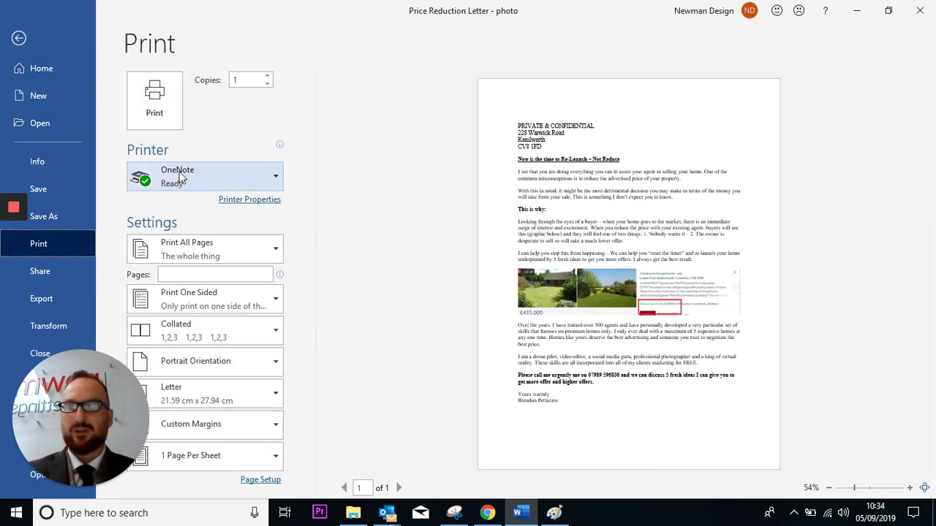
{"action": "left_click", "coordinate": [174, 179]}
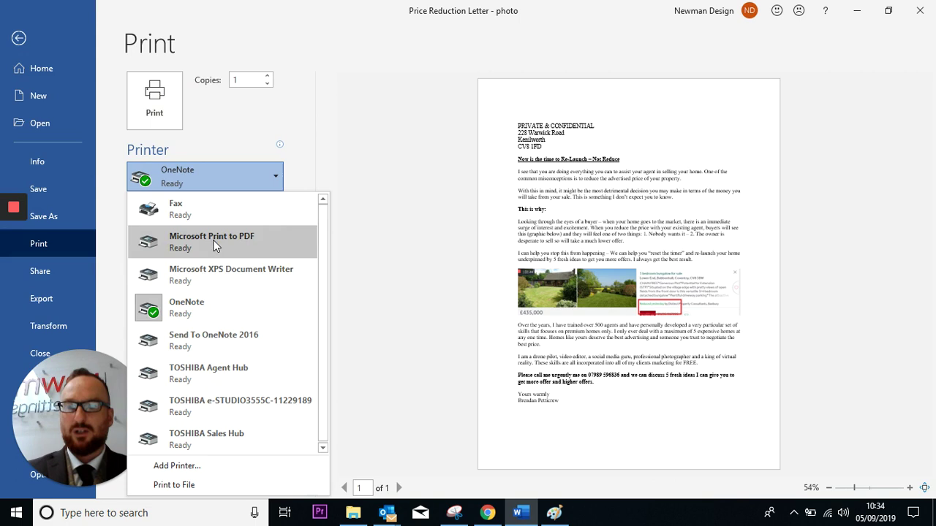
{"action": "left_click", "coordinate": [199, 407]}
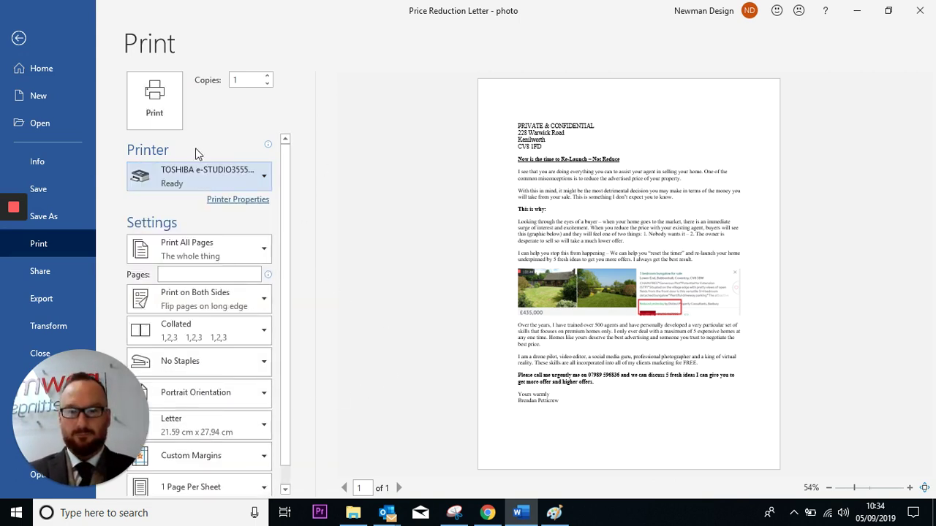
{"action": "left_click", "coordinate": [22, 41]}
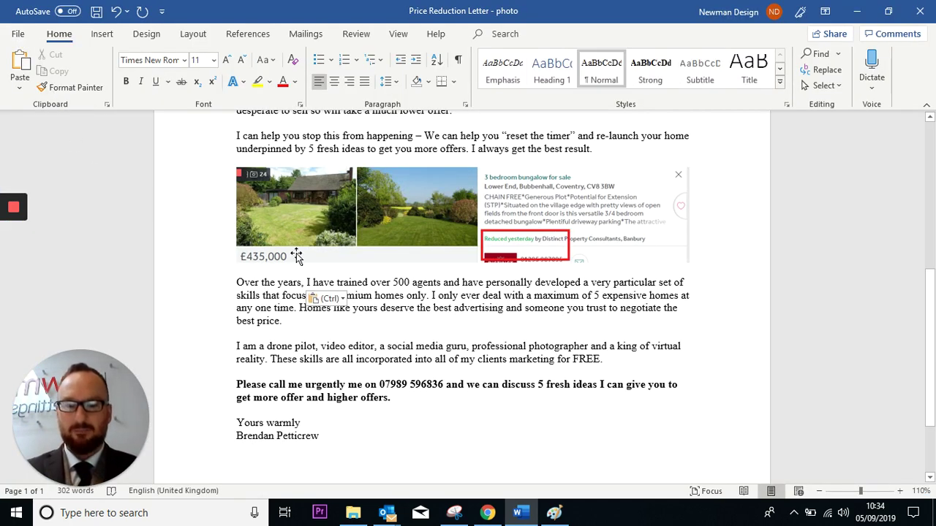
Delete the three recipient address lines under PRIVATE & CONFIDENTIAL
{"action": "scroll", "coordinate": [347, 313], "scroll_direction": "up", "scroll_amount": 1}
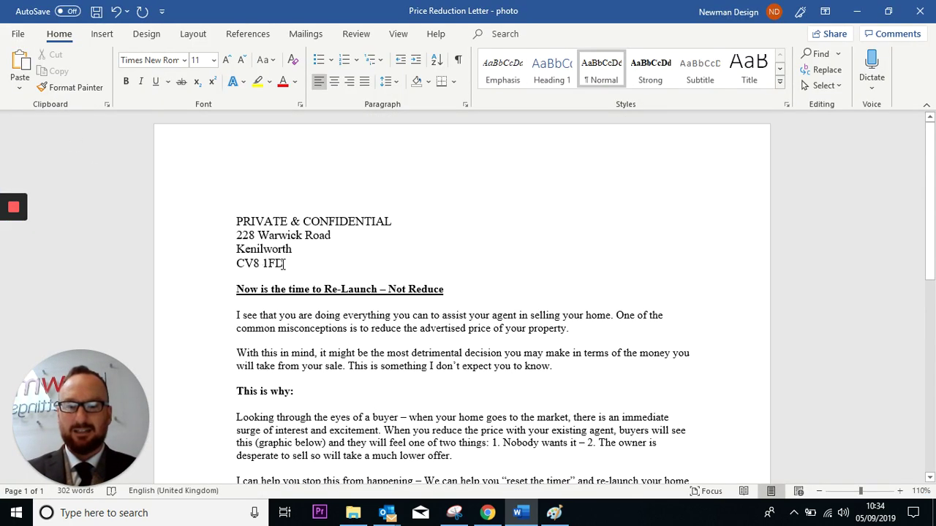
{"action": "left_click_drag", "start_coordinate": [285, 265], "coordinate": [236, 236]}
{"action": "key", "text": "Delete"}
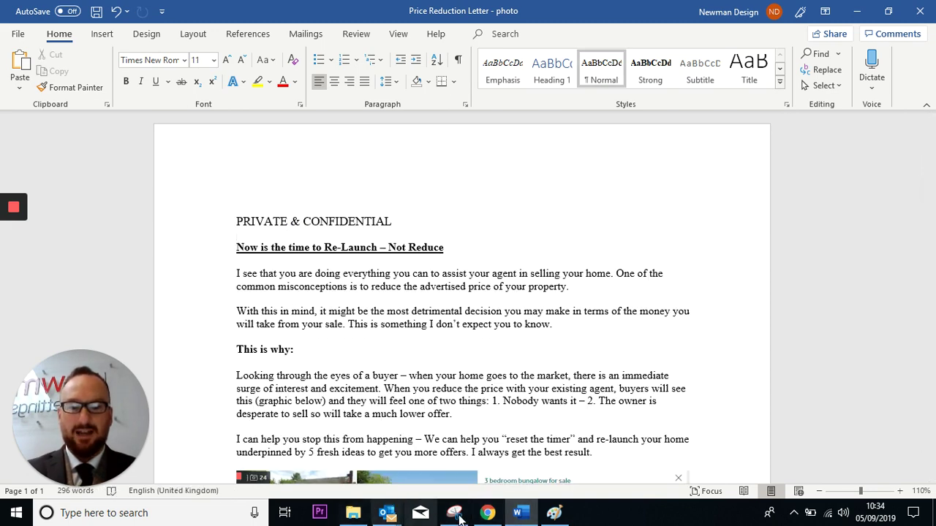
Minimise the Rightmove browser window and the Word letter
{"action": "left_click", "coordinate": [486, 513]}
{"action": "left_click", "coordinate": [855, 13]}
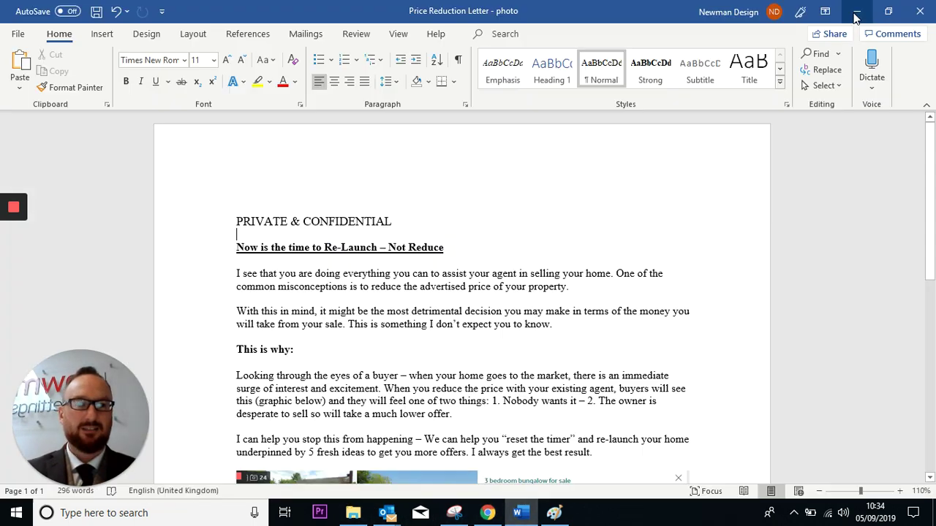
{"action": "left_click", "coordinate": [856, 14]}
Minimise Paint, Outlook and the Marketing Letters folder, then open the Door knocking 2019 shortcut
{"action": "left_click", "coordinate": [855, 11]}
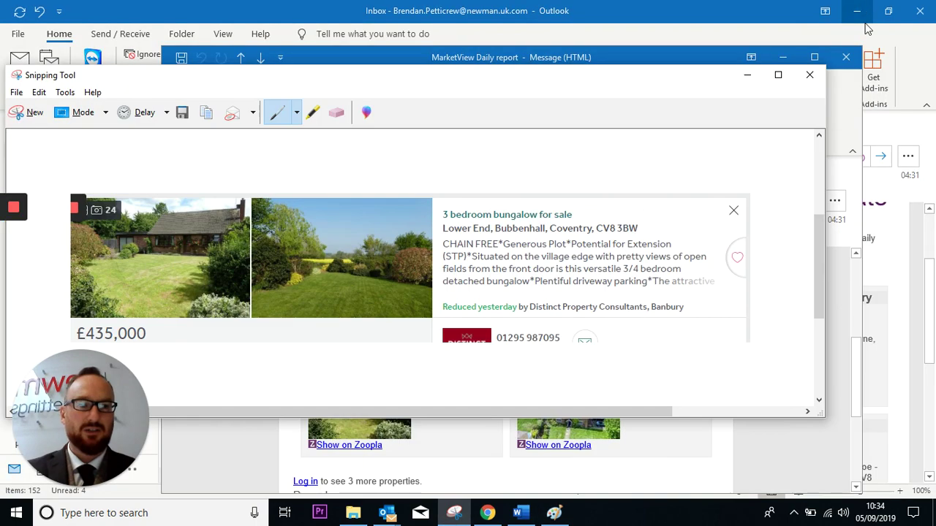
{"action": "left_click", "coordinate": [856, 11]}
{"action": "left_click", "coordinate": [855, 8]}
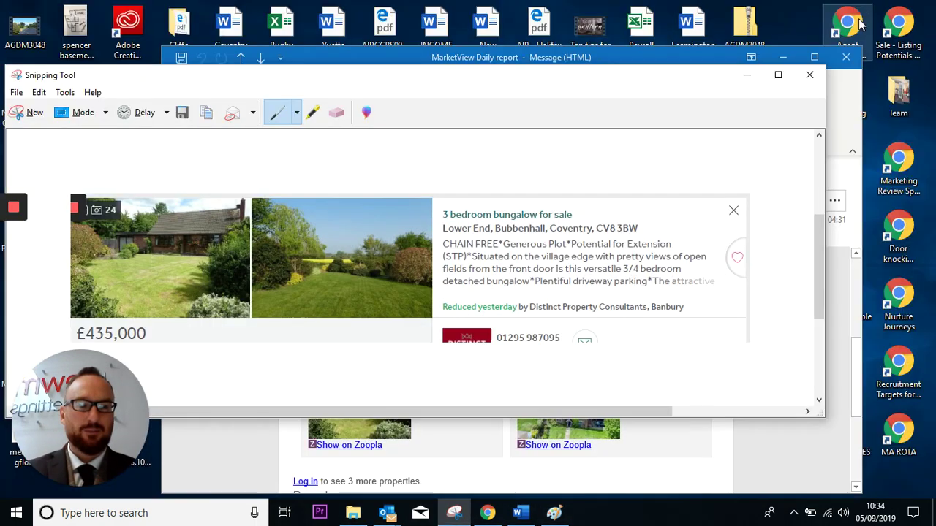
{"action": "left_click", "coordinate": [892, 248]}
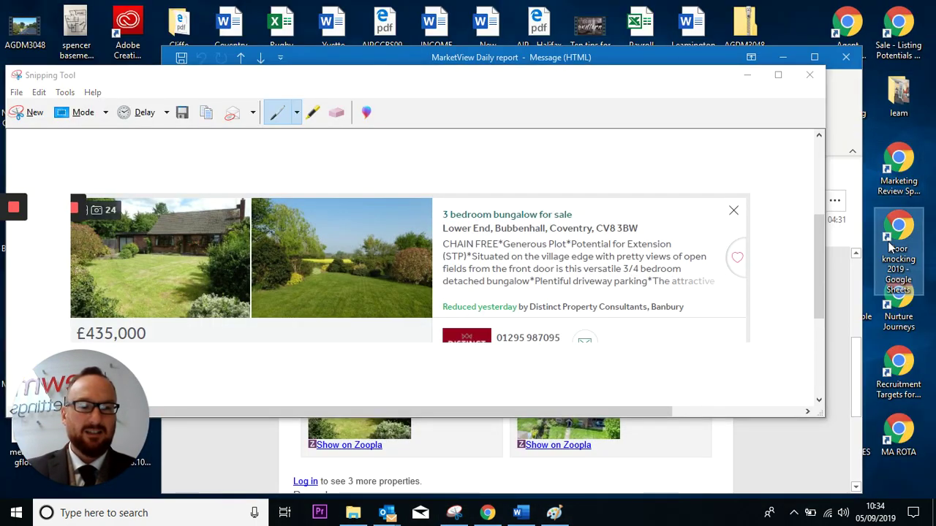
{"action": "double_click", "coordinate": [891, 249]}
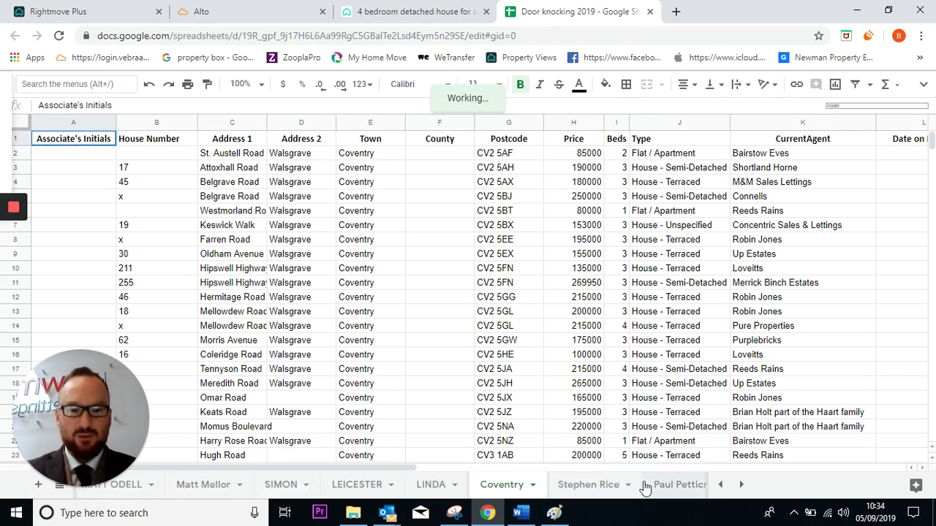
Switch to the 'above £400,000 in cv8, 32, 31, 34' tab and scroll through its CV32 property rows
{"action": "scroll", "coordinate": [644, 487], "scroll_direction": "down", "scroll_amount": 10}
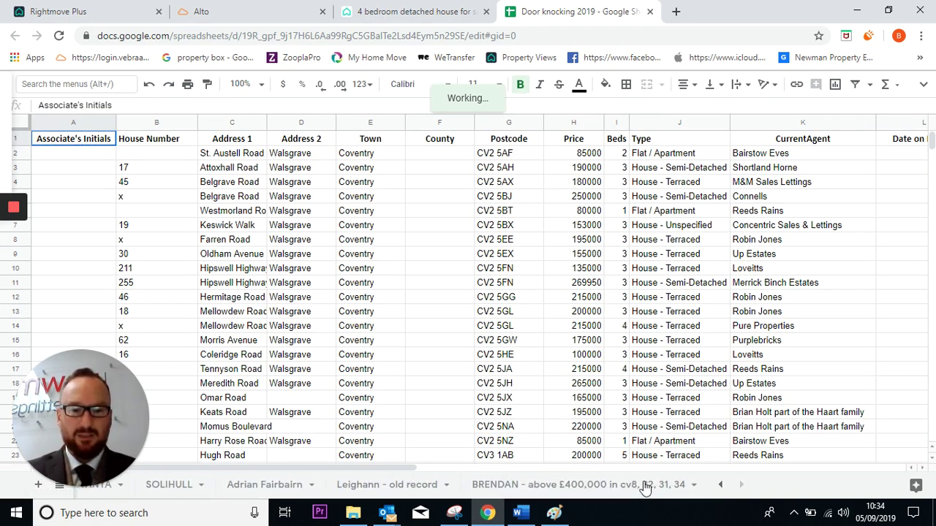
{"action": "double_click", "coordinate": [644, 488]}
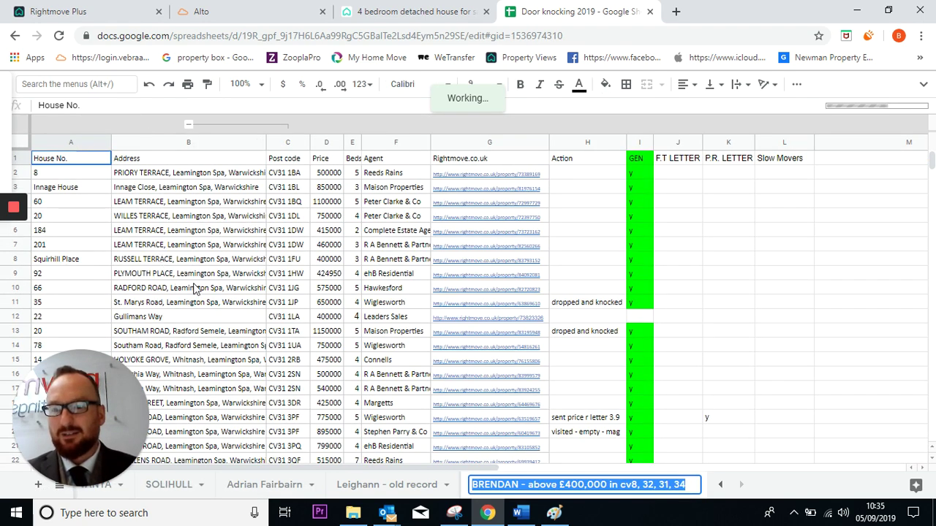
{"action": "scroll", "coordinate": [193, 289], "scroll_direction": "down", "scroll_amount": 2}
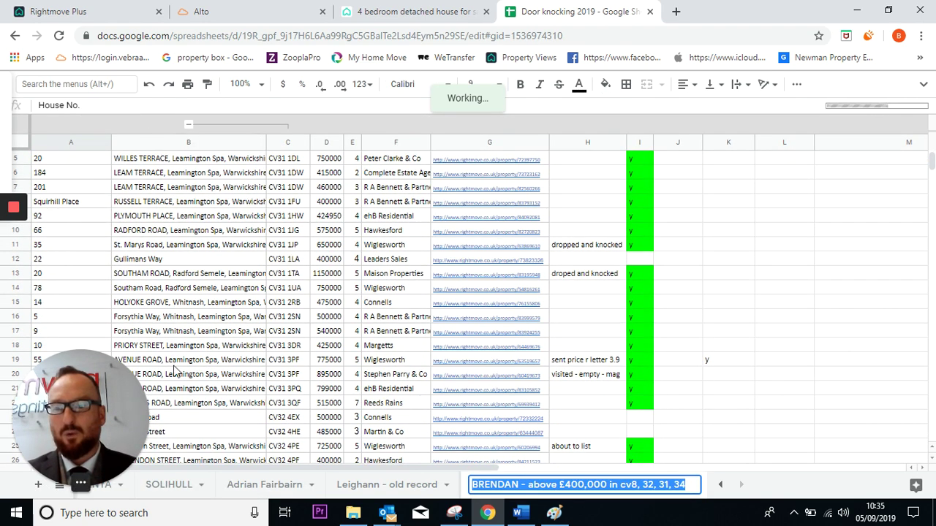
{"action": "scroll", "coordinate": [280, 380], "scroll_direction": "down", "scroll_amount": 4}
{"action": "scroll", "coordinate": [278, 380], "scroll_direction": "up", "scroll_amount": 6}
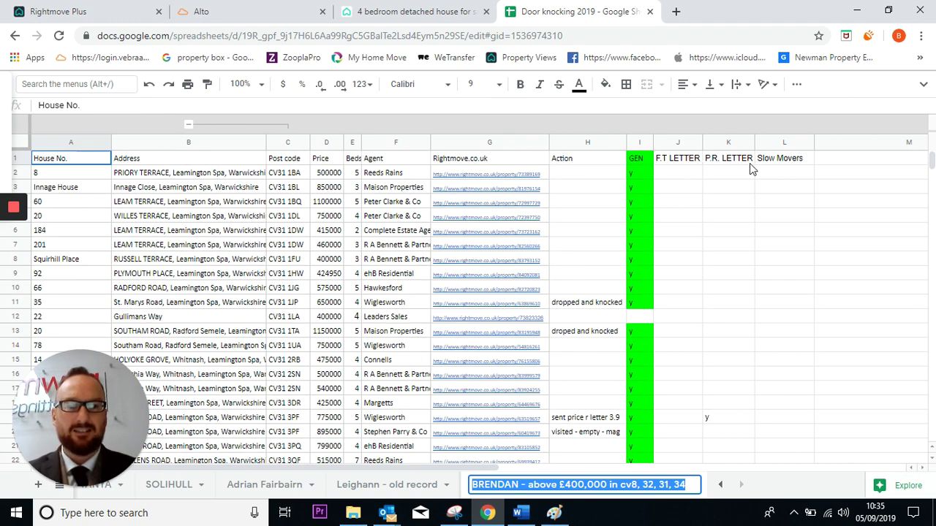
{"action": "scroll", "coordinate": [326, 395], "scroll_direction": "down", "scroll_amount": 8}
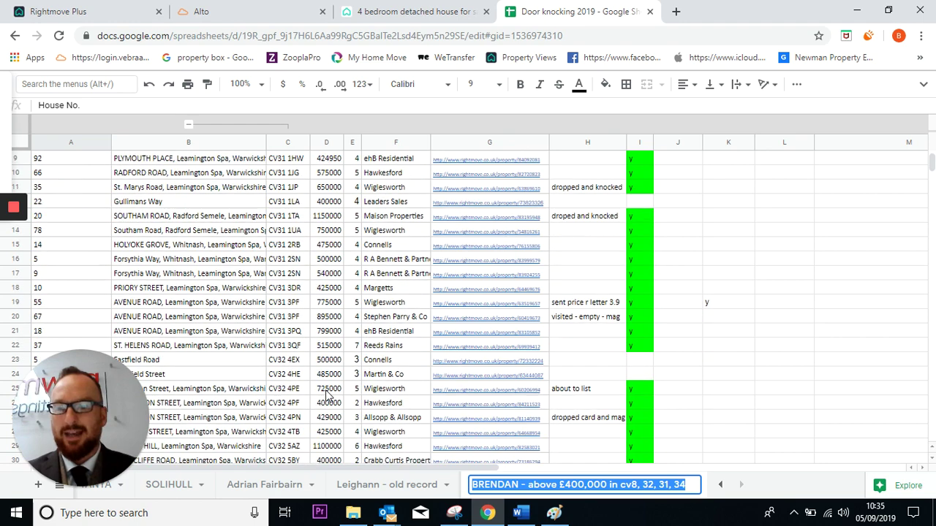
{"action": "scroll", "coordinate": [327, 395], "scroll_direction": "down", "scroll_amount": 4}
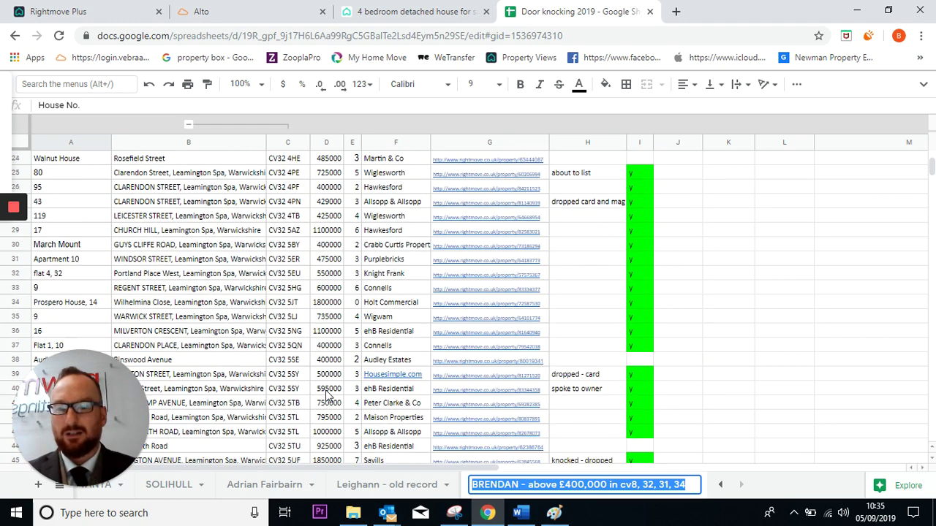
{"action": "scroll", "coordinate": [326, 395], "scroll_direction": "down", "scroll_amount": 2}
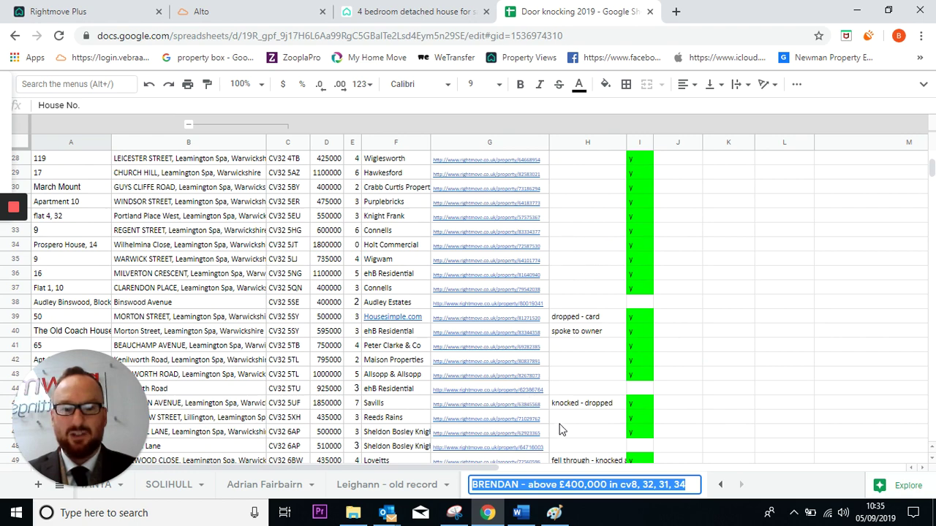
{"action": "scroll", "coordinate": [354, 432], "scroll_direction": "down", "scroll_amount": 5}
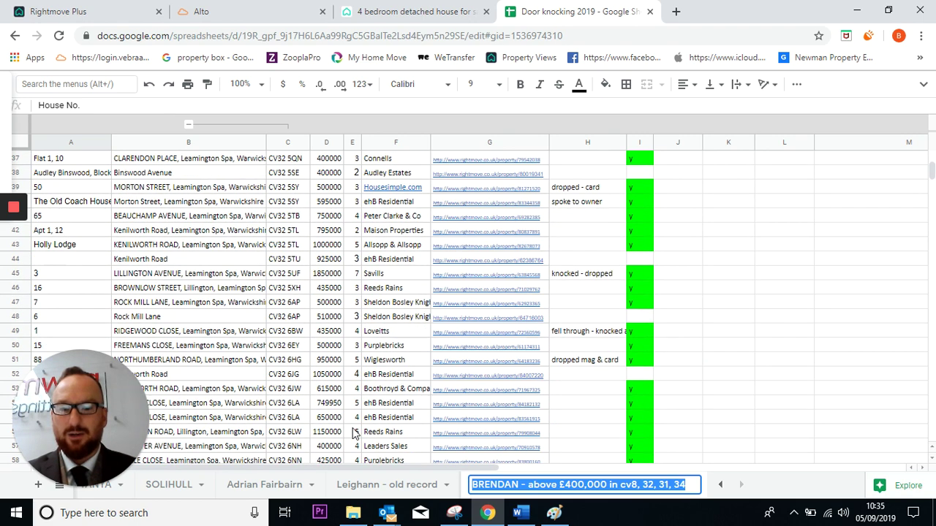
{"action": "mouse_move", "coordinate": [486, 515]}
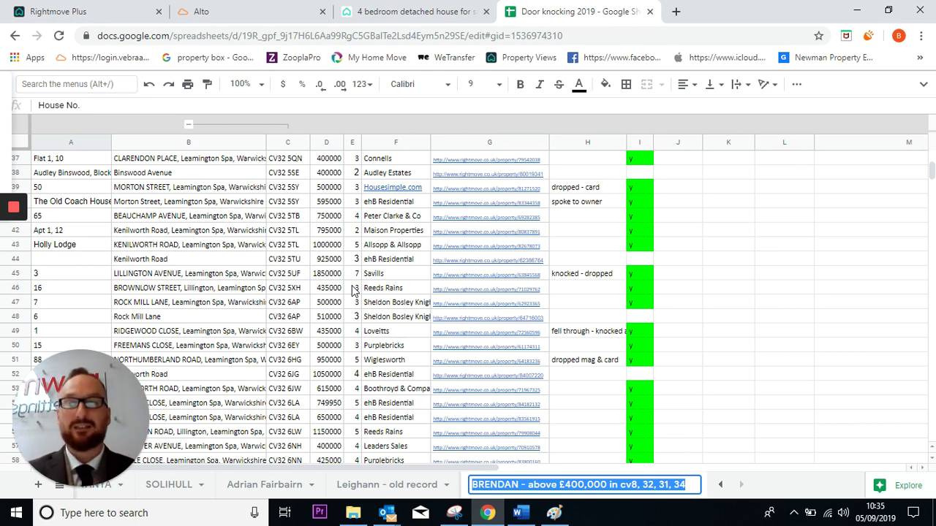
{"action": "mouse_move", "coordinate": [16, 207]}
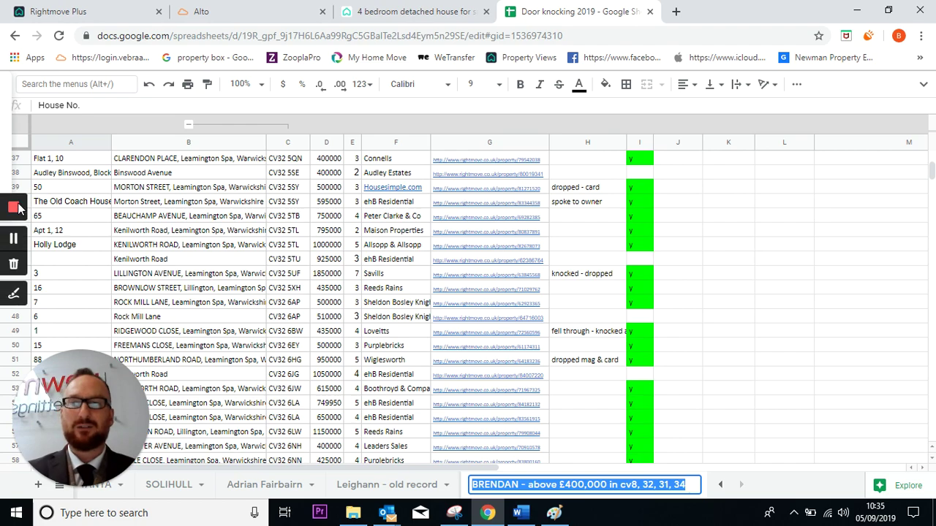